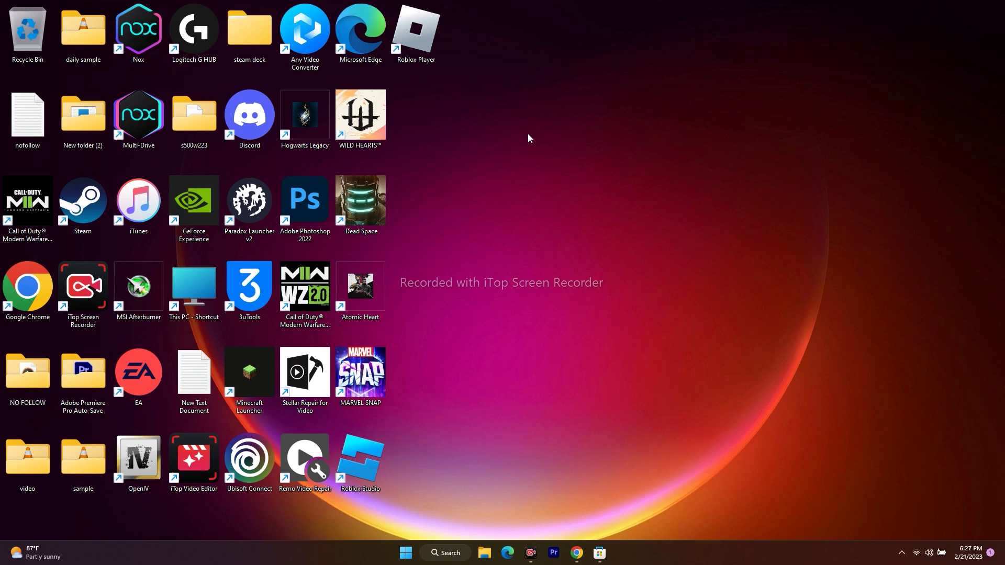
# - Run Roblox Player as administrator from its desktop shortcut, and minimize its window
pyautogui.rightClick(423, 55)
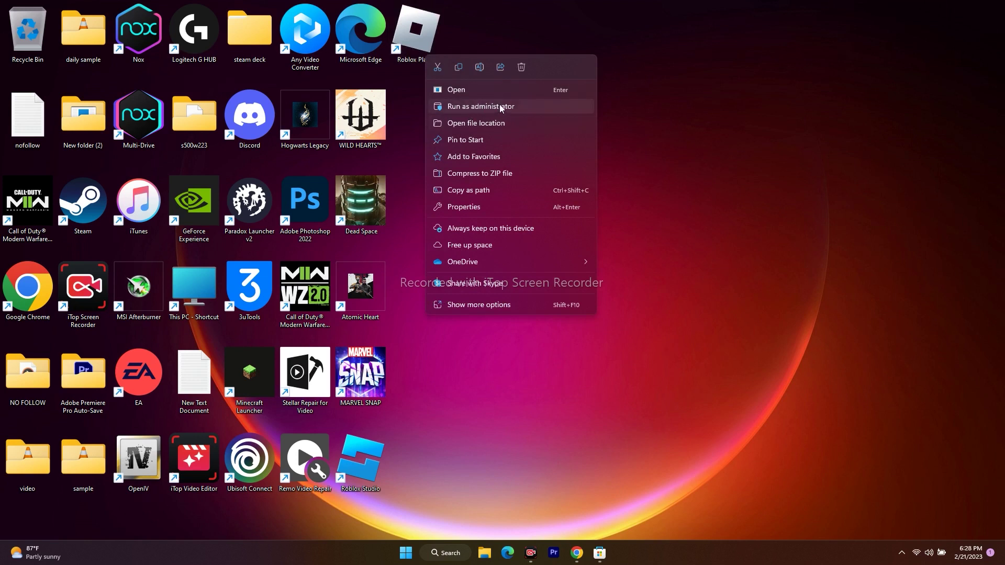
pyautogui.click(481, 106)
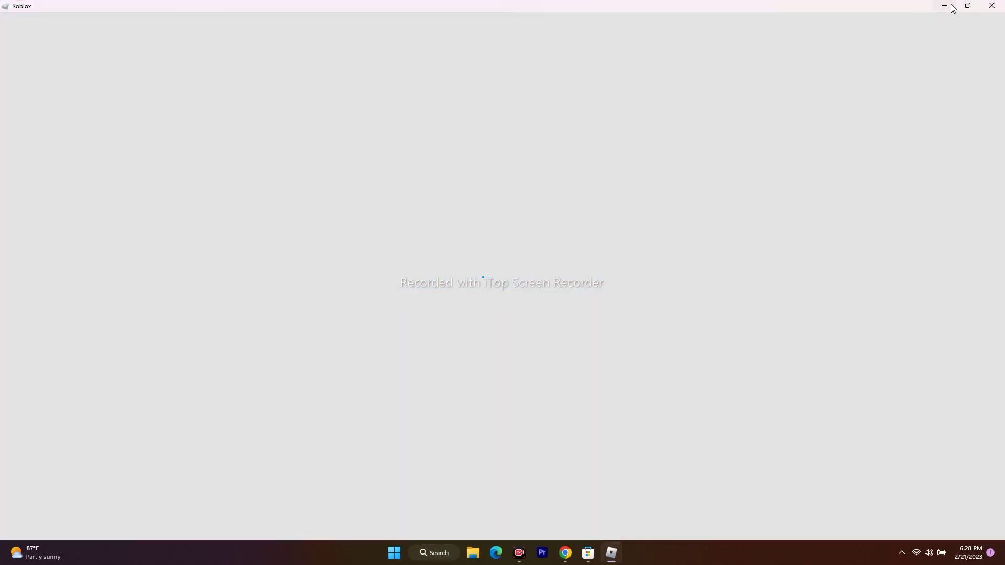
pyautogui.click(944, 5)
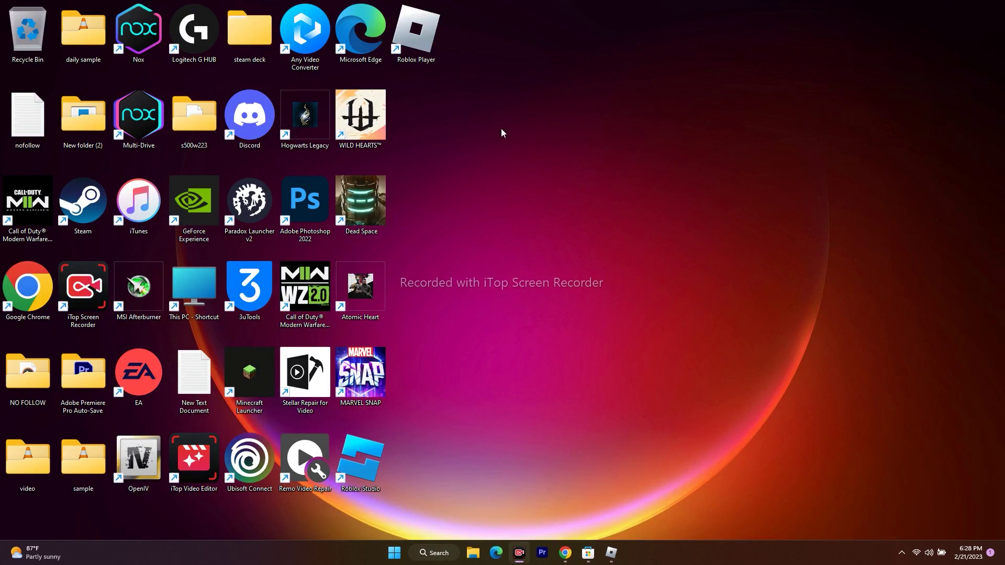
# - Set the Roblox Player shortcut's Run option to Minimized in its properties, and apply the change
pyautogui.rightClick(420, 61)
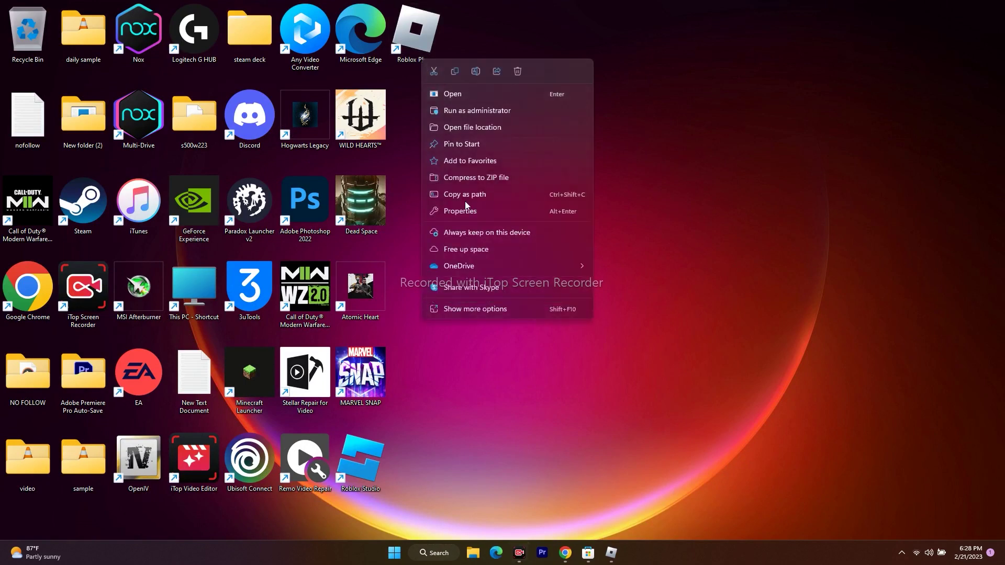
pyautogui.click(472, 309)
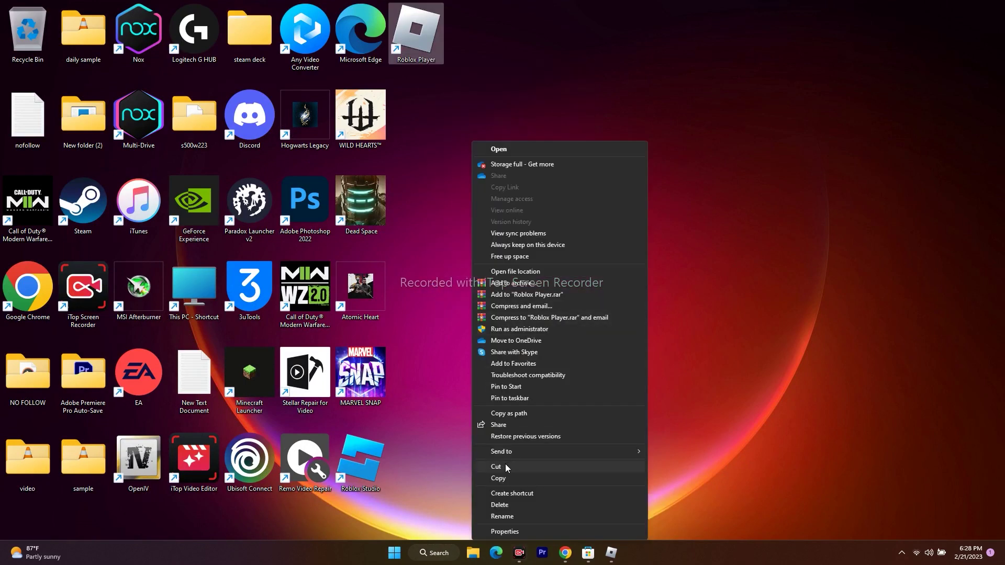
pyautogui.click(514, 534)
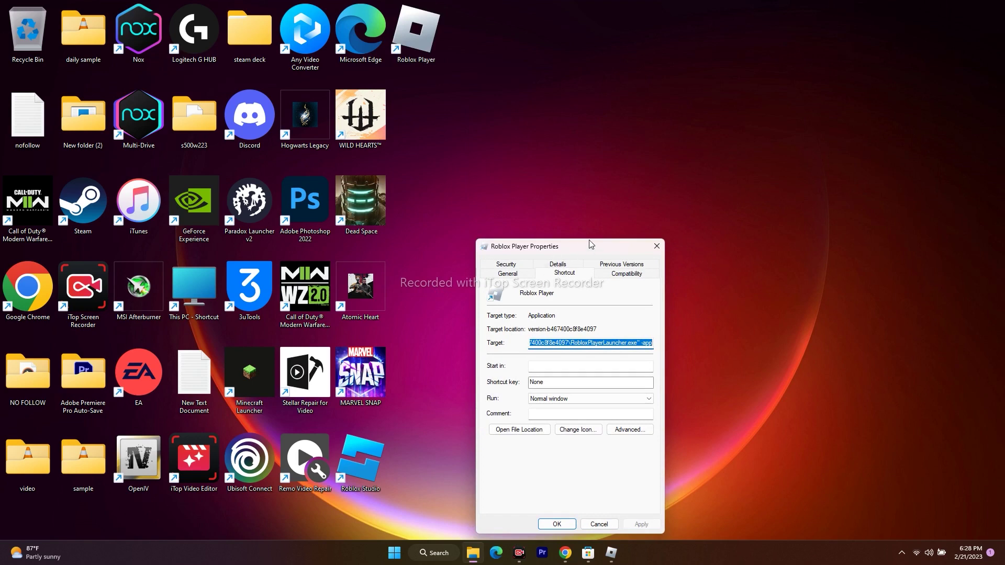
pyautogui.moveTo(589, 247); pyautogui.dragTo(571, 50)
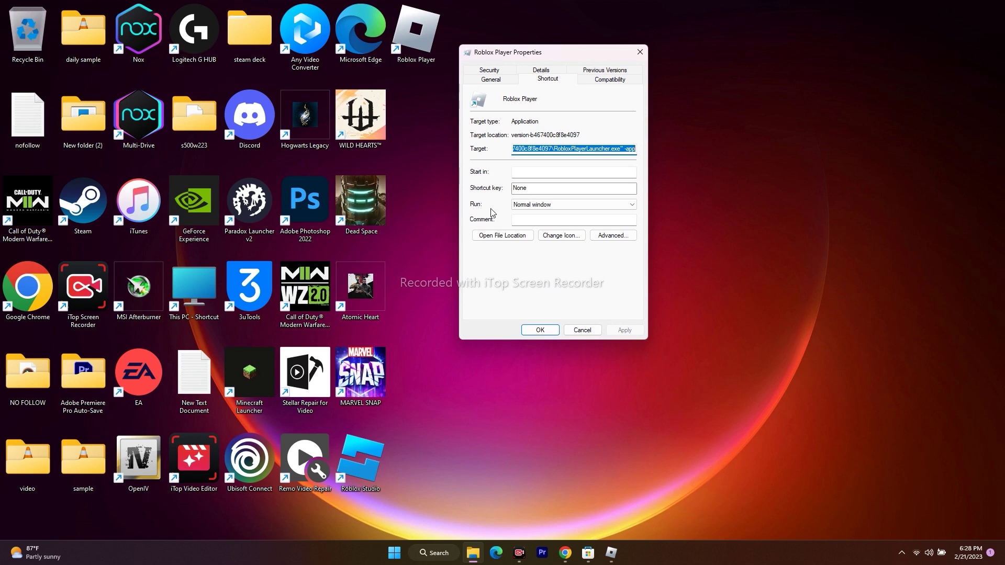
pyautogui.click(540, 205)
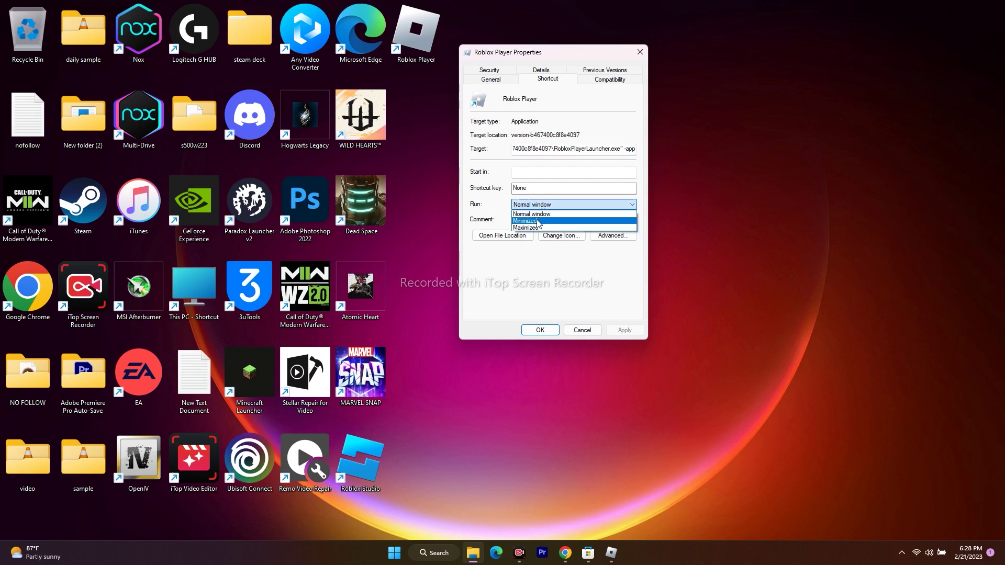
pyautogui.click(539, 222)
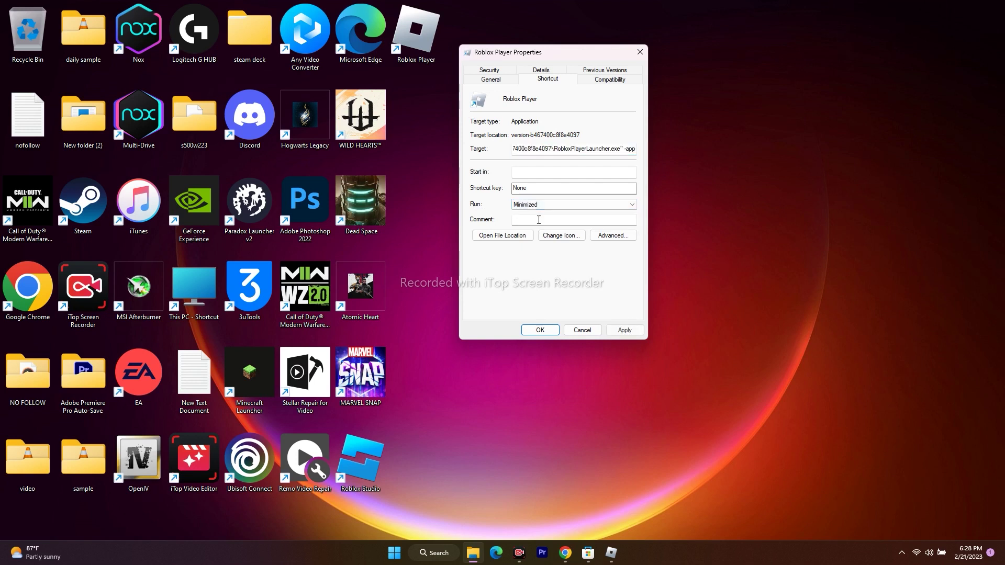
pyautogui.click(623, 330)
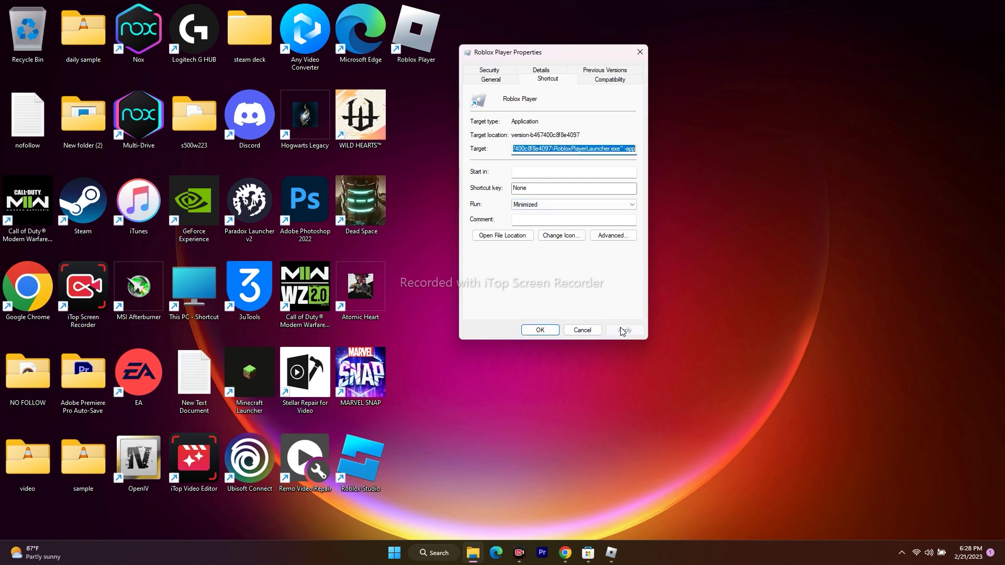
pyautogui.click(542, 331)
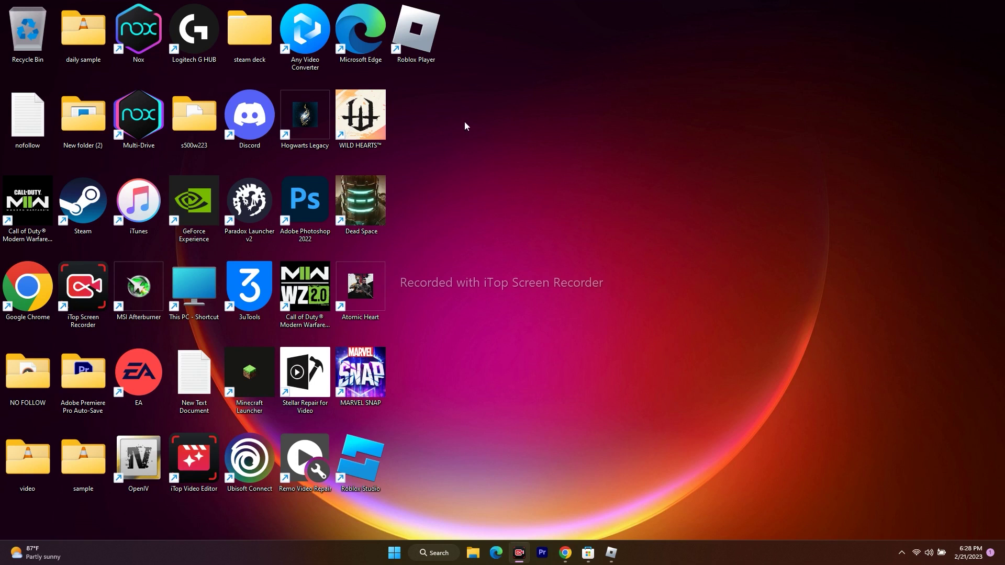
# - Enable compatibility mode for Windows 8 in the Roblox Player shortcut's properties
pyautogui.rightClick(419, 62)
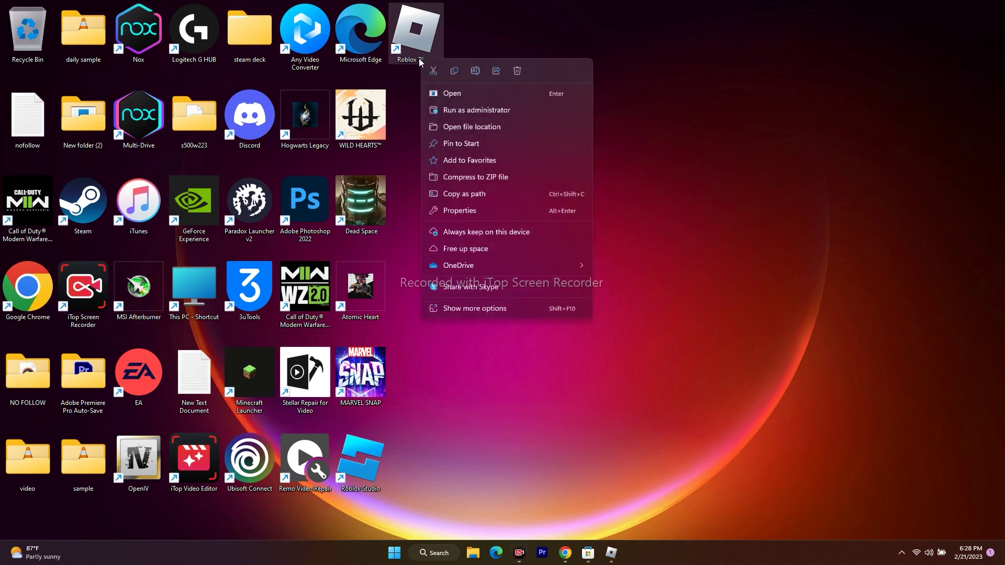
pyautogui.click(459, 308)
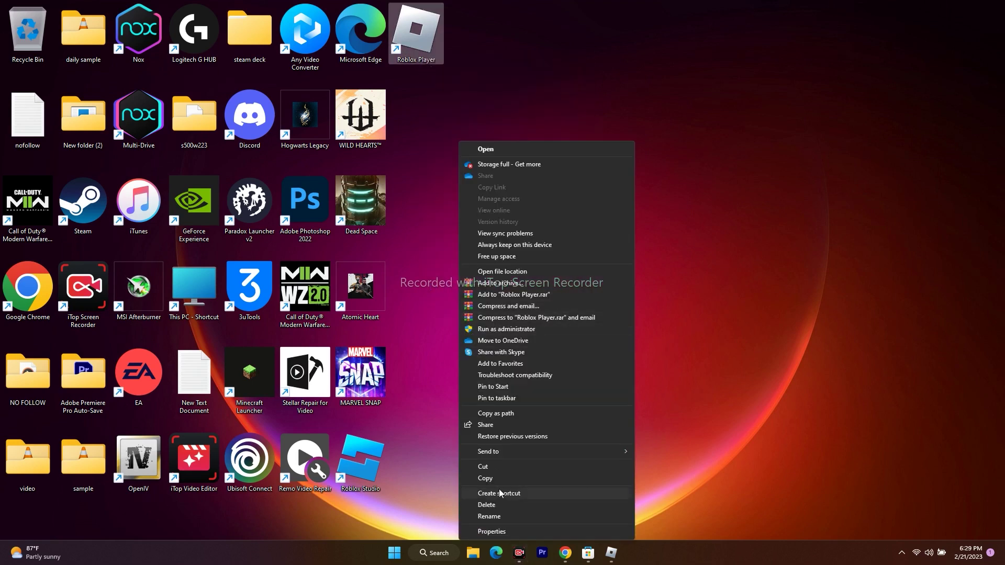
pyautogui.click(500, 532)
pyautogui.moveTo(555, 223); pyautogui.dragTo(551, 78)
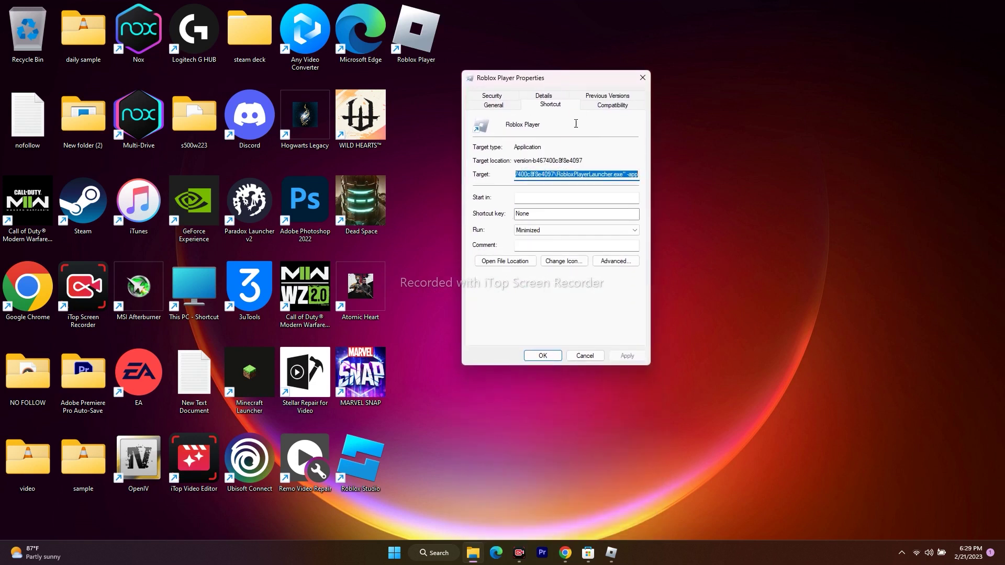
pyautogui.click(605, 107)
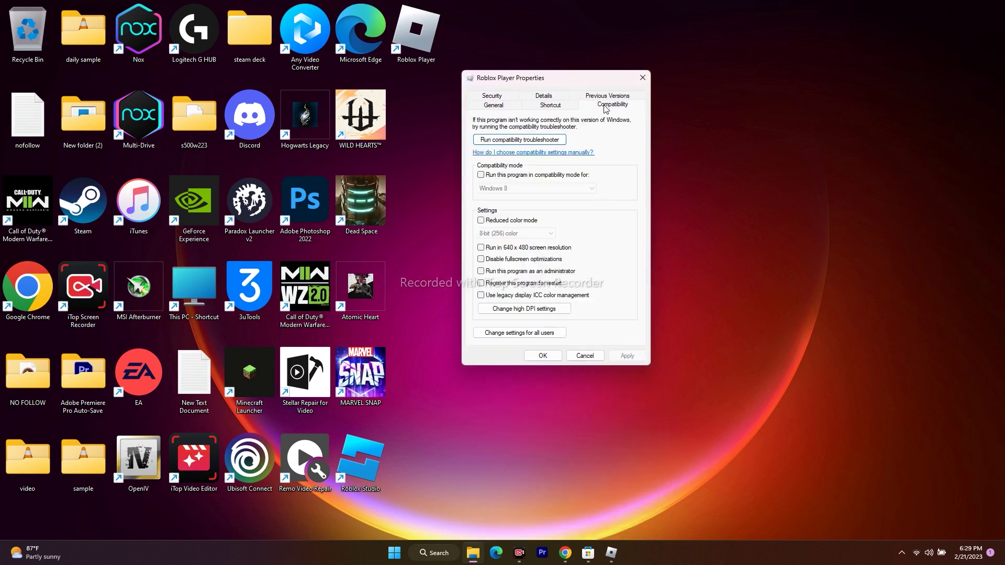
pyautogui.click(481, 176)
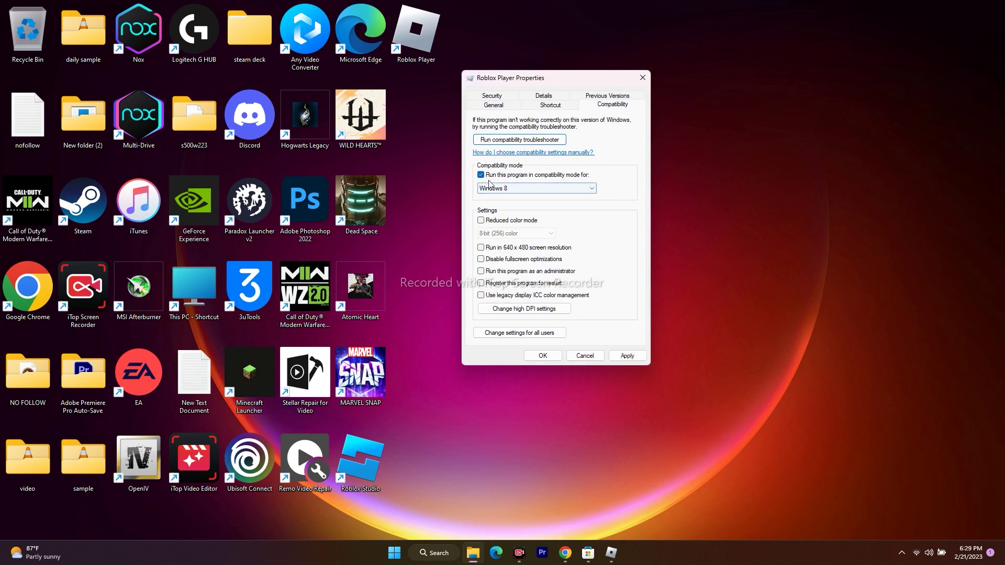
pyautogui.click(504, 190)
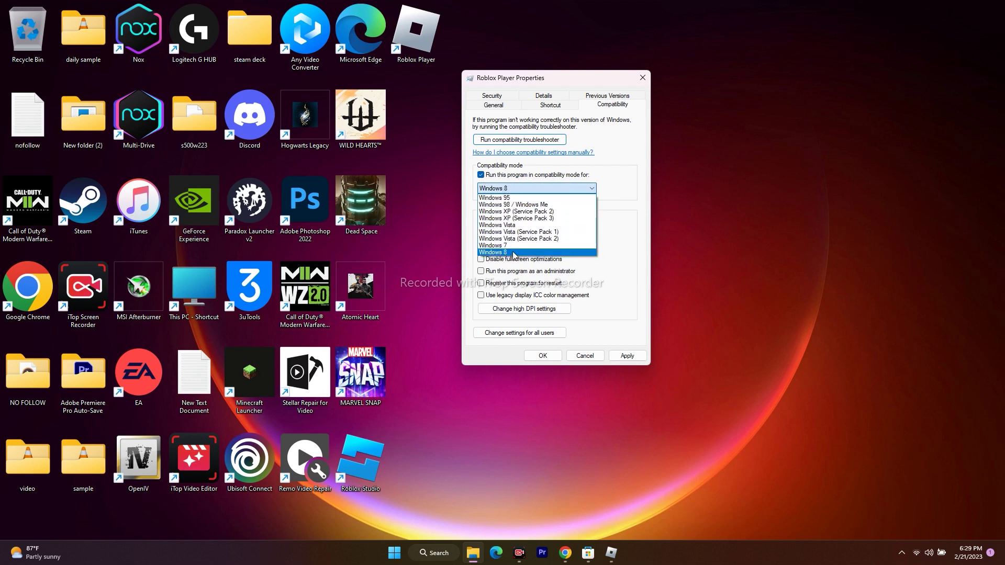
pyautogui.click(515, 246)
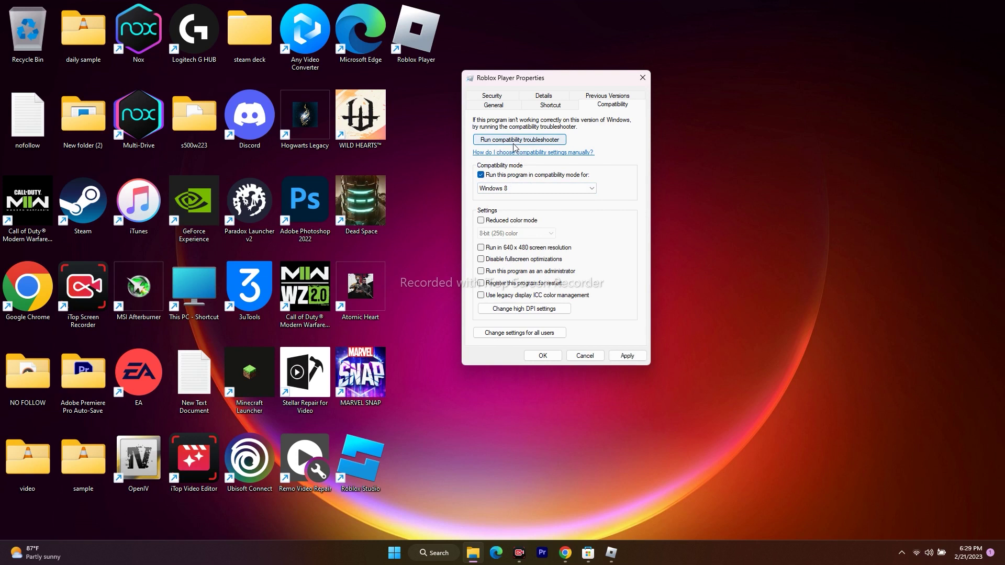
# - Run the compatibility troubleshooter with the recommended settings, test Roblox Player, and save those settings for the program
pyautogui.click(537, 143)
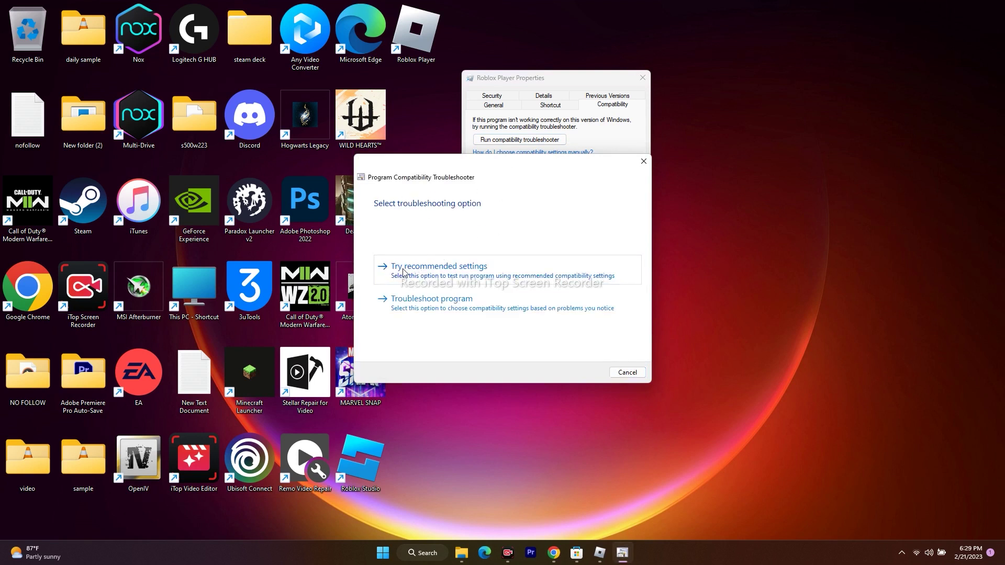
pyautogui.click(448, 268)
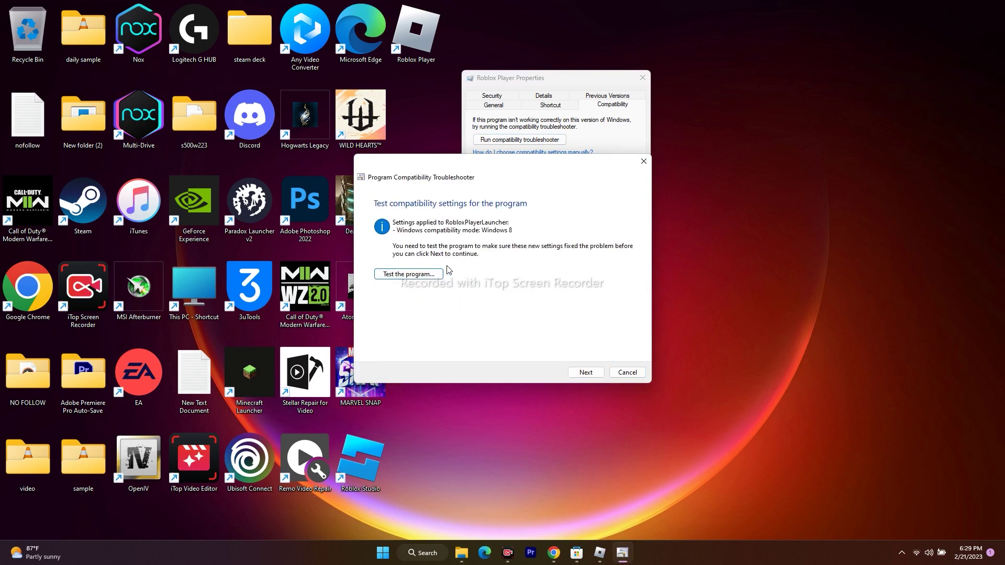
pyautogui.click(419, 275)
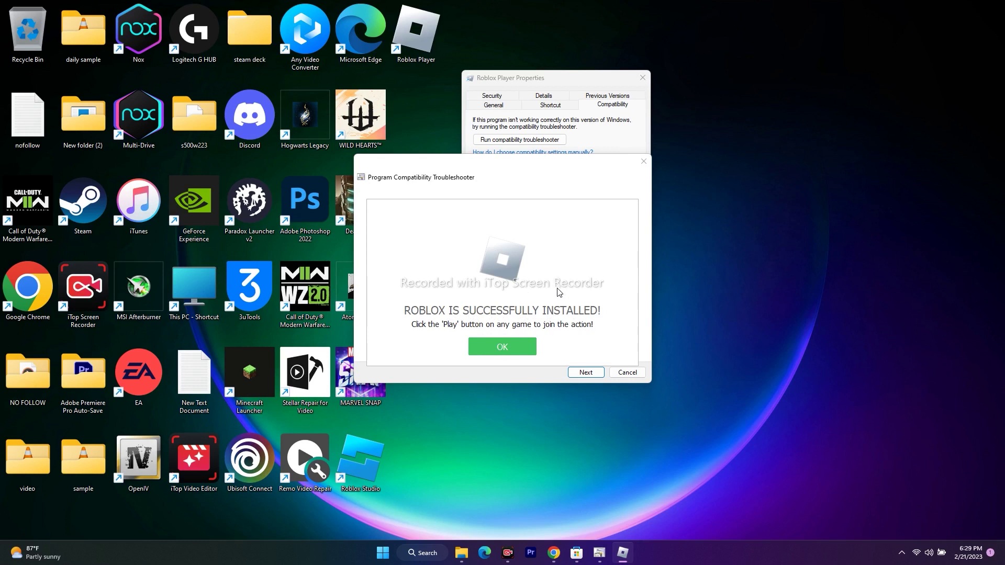
pyautogui.click(519, 346)
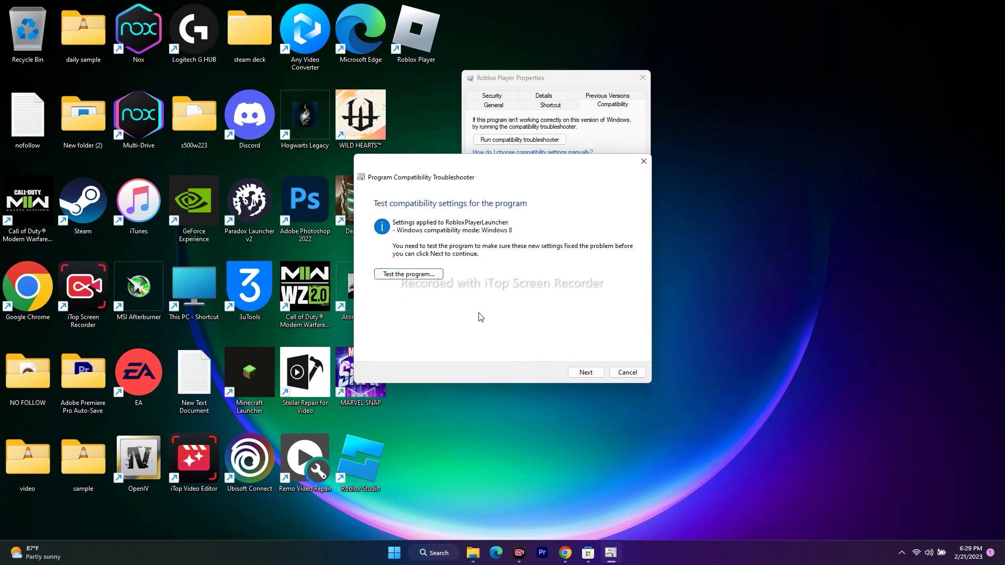
pyautogui.click(585, 372)
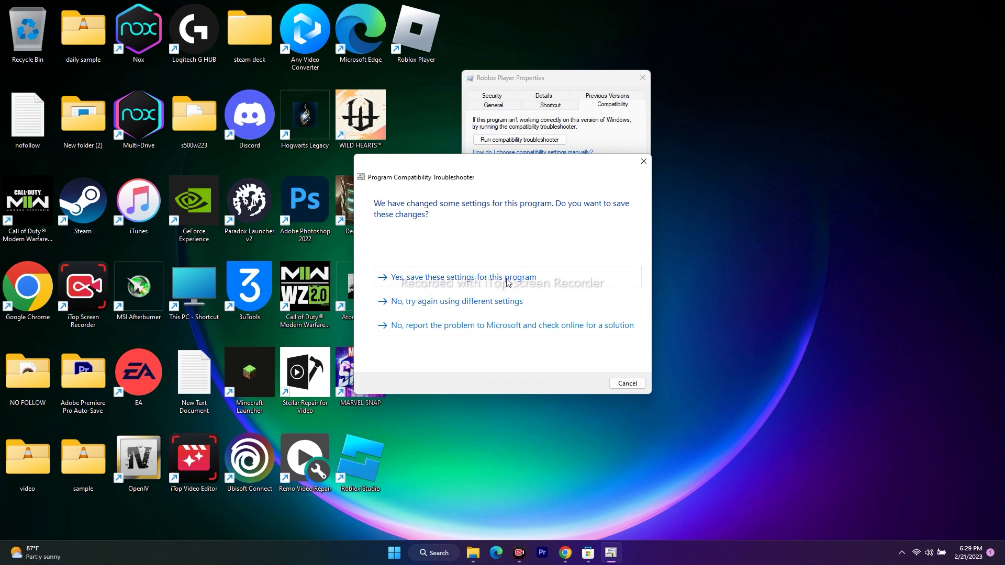
pyautogui.click(474, 282)
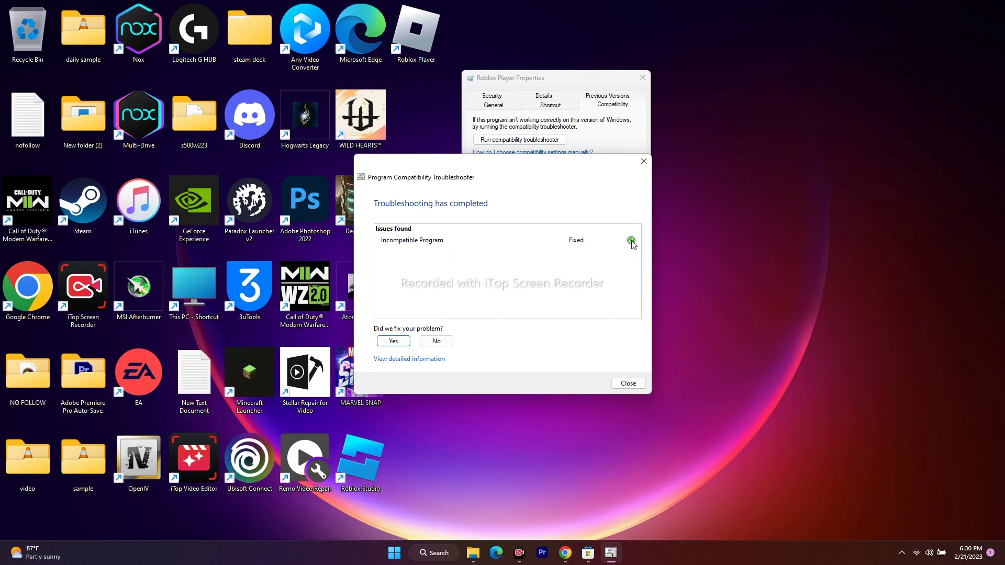
pyautogui.click(635, 385)
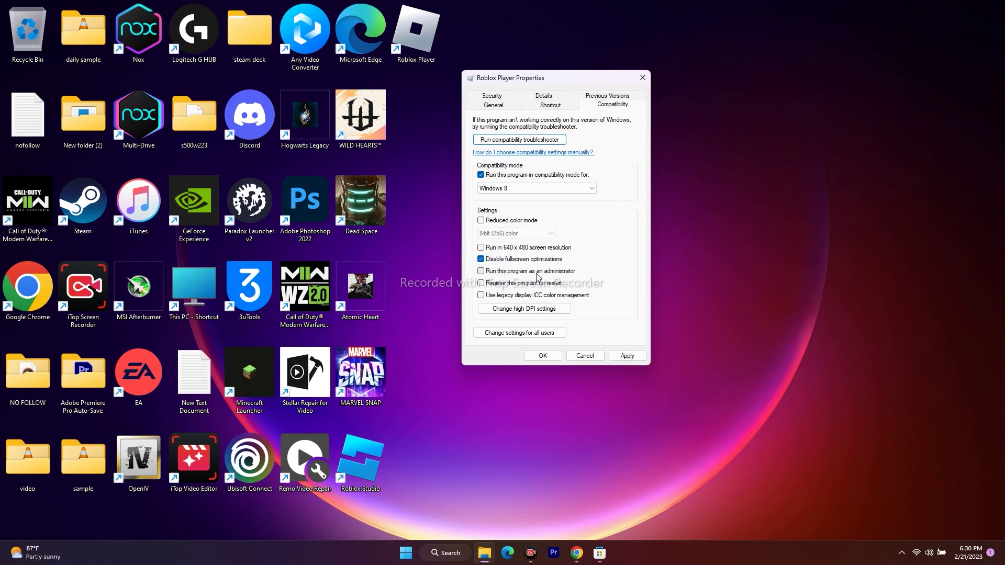
# - Set Roblox Player to run as an administrator and save its compatibility properties
pyautogui.click(486, 271)
pyautogui.click(542, 356)
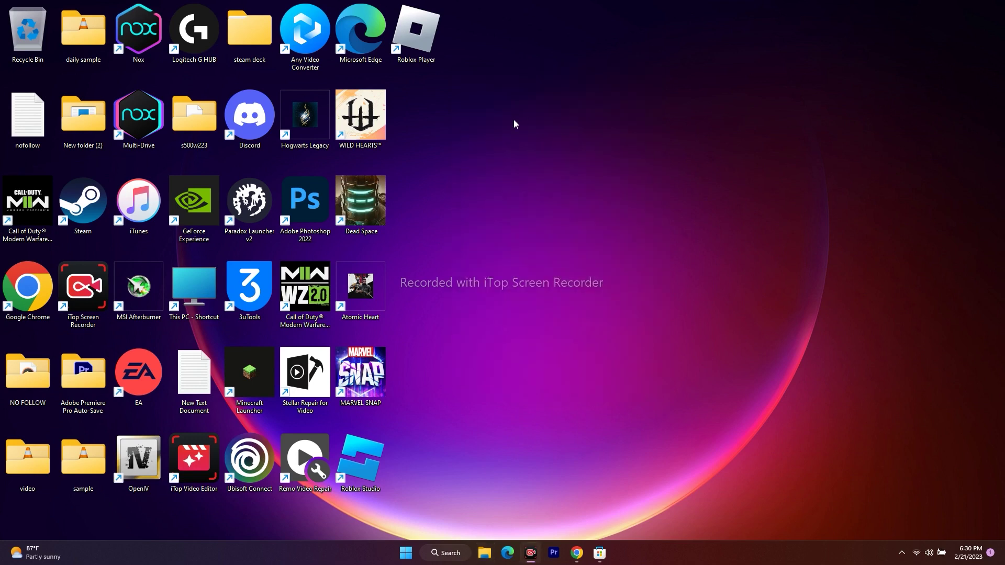
pyautogui.rightClick(515, 120)
pyautogui.click(547, 165)
pyautogui.click(600, 553)
pyautogui.click(945, 9)
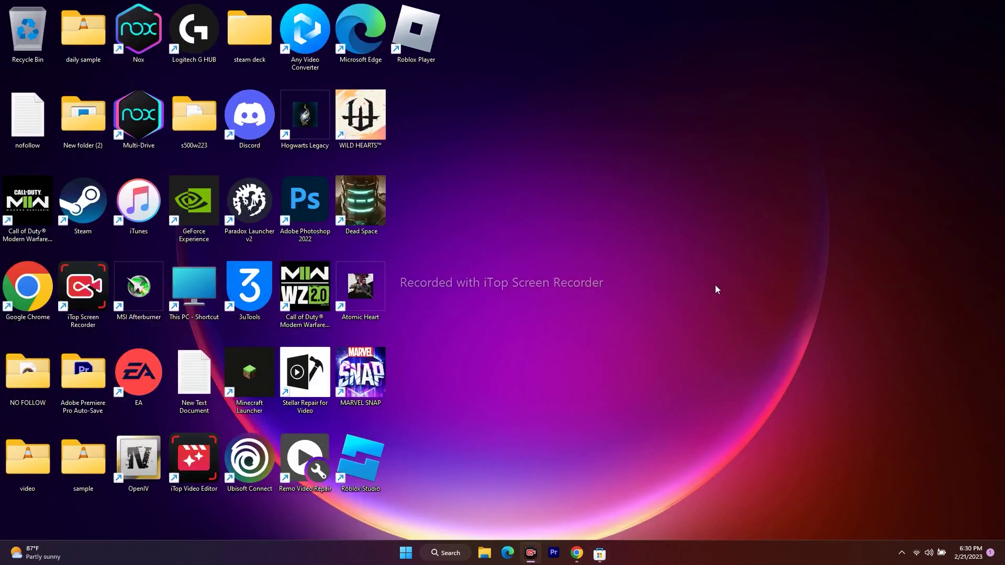